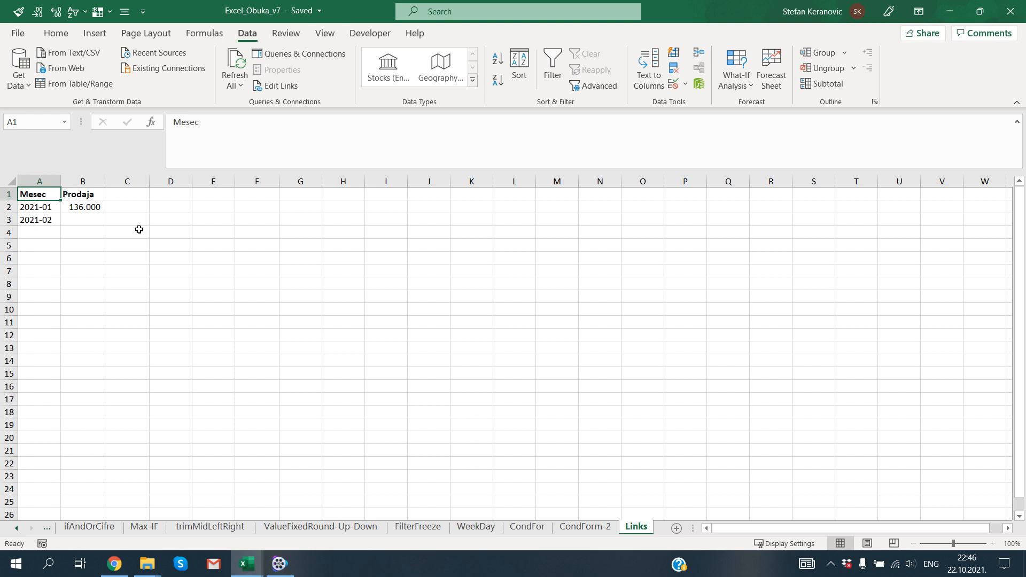
Step: Examine the external link formula in B2 and the month entries in column A
key(Right)
key(Down)
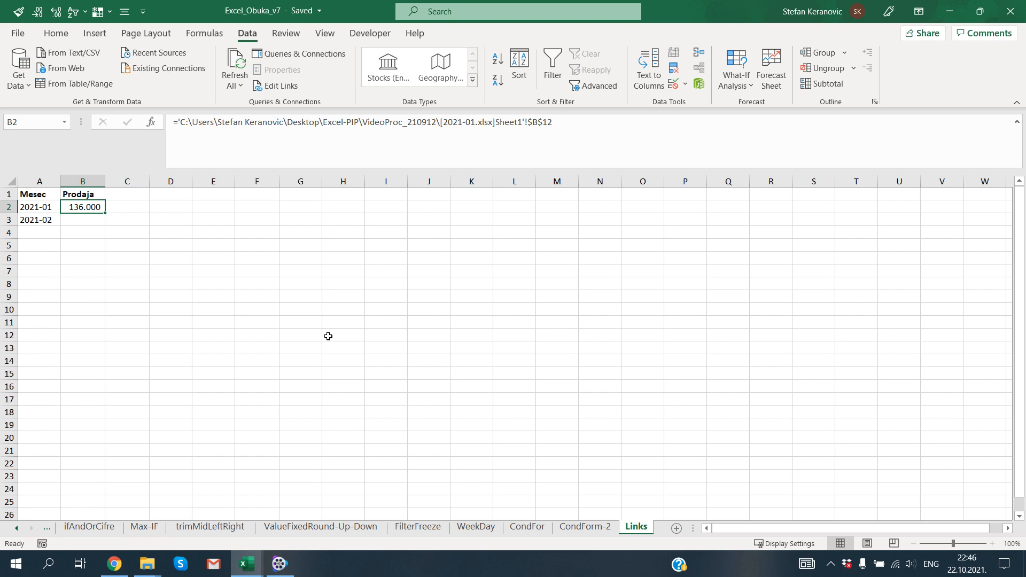
key(Left)
key(Right)
key(Left)
key(Down)
key(Down)
key(Down)
key(Down)
key(Down)
key(Up)
key(Up)
key(Up)
key(Up)
key(Up)
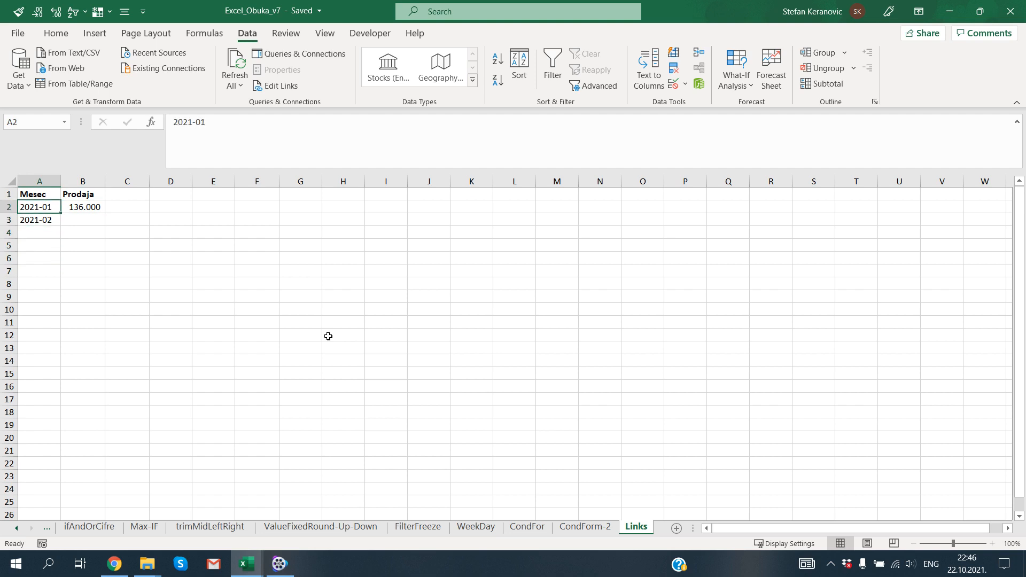
Step: Copy the 2021-01 row in A2:B2 to E2:F2
key(shift+Right)
key(ctrl+c)
key(Right)
key(Right)
key(Right)
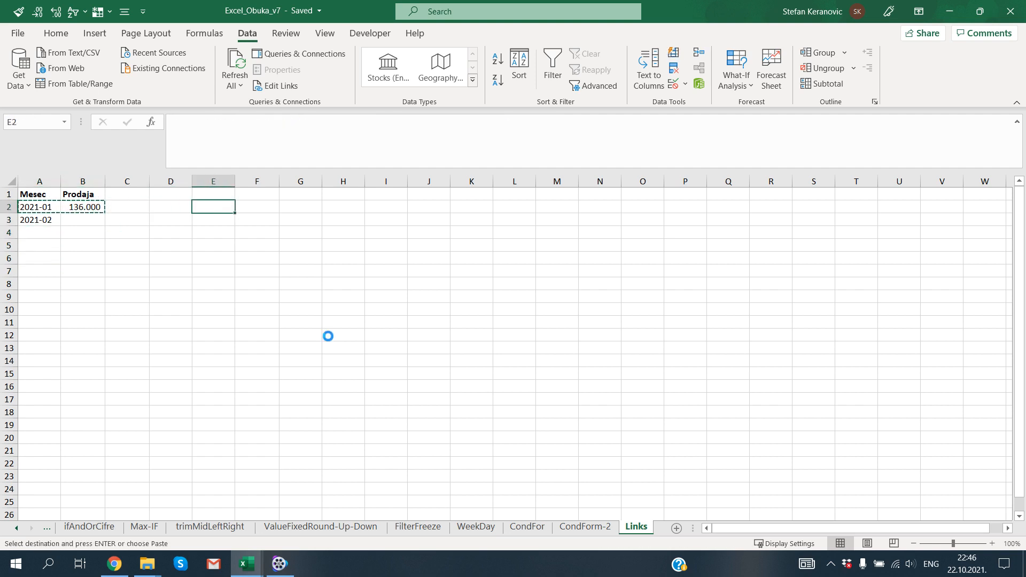
key(Return)
Step: Change the month in the copied cell E2 to 2021-02
key(F2)
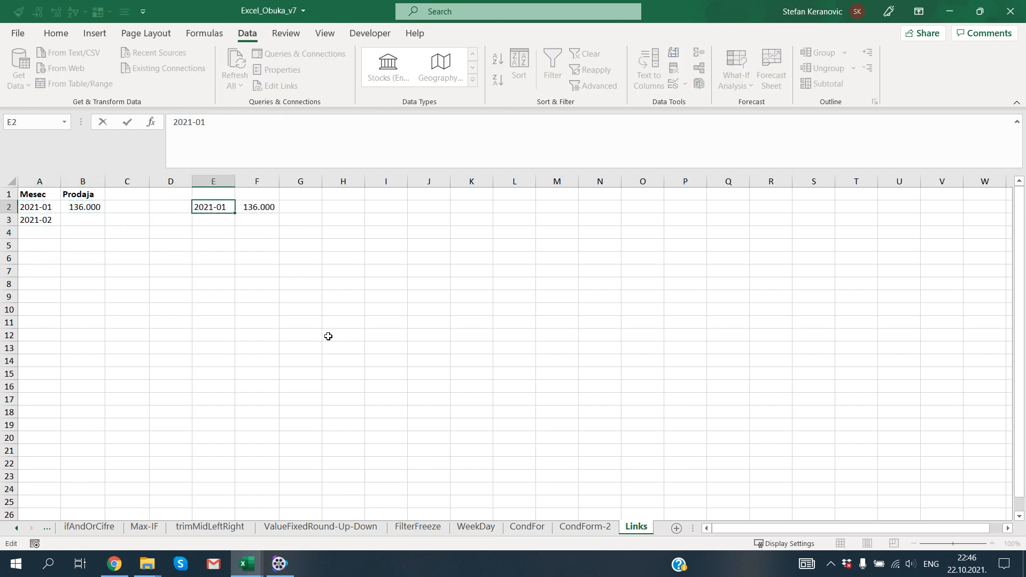
key(BackSpace)
text(2)
key(Return)
key(Up)
Step: Change the source of the workbook's external link to the 2021-02 file in the VideoProc_210912 folder
key(Right)
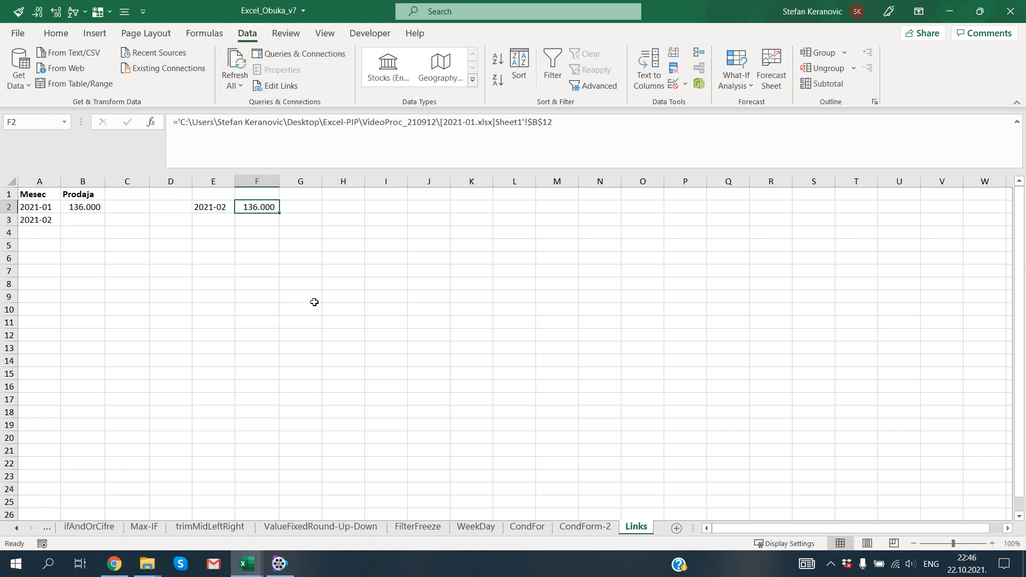
key(alt)
key(a)
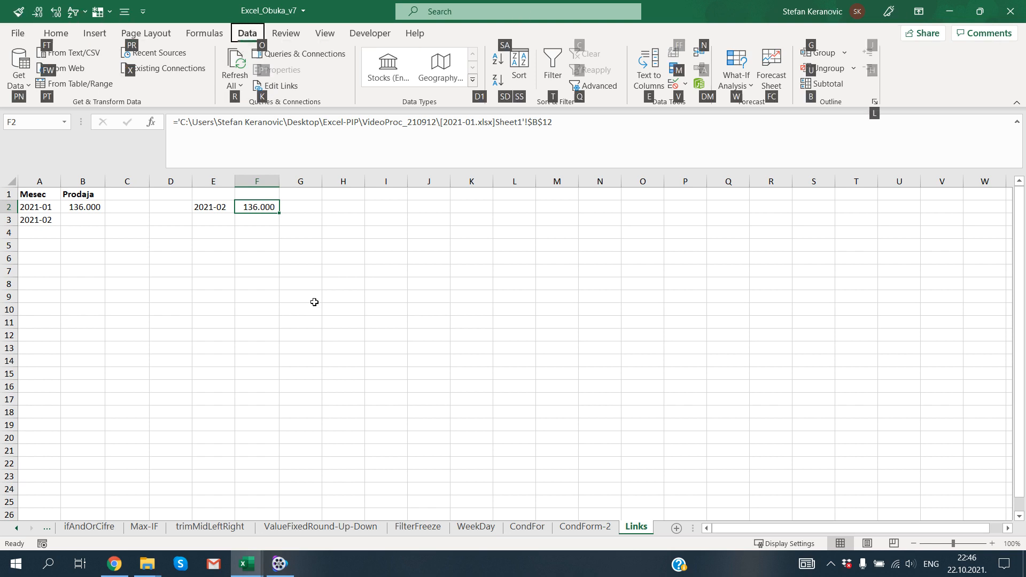
key(k)
key(Tab)
key(Tab)
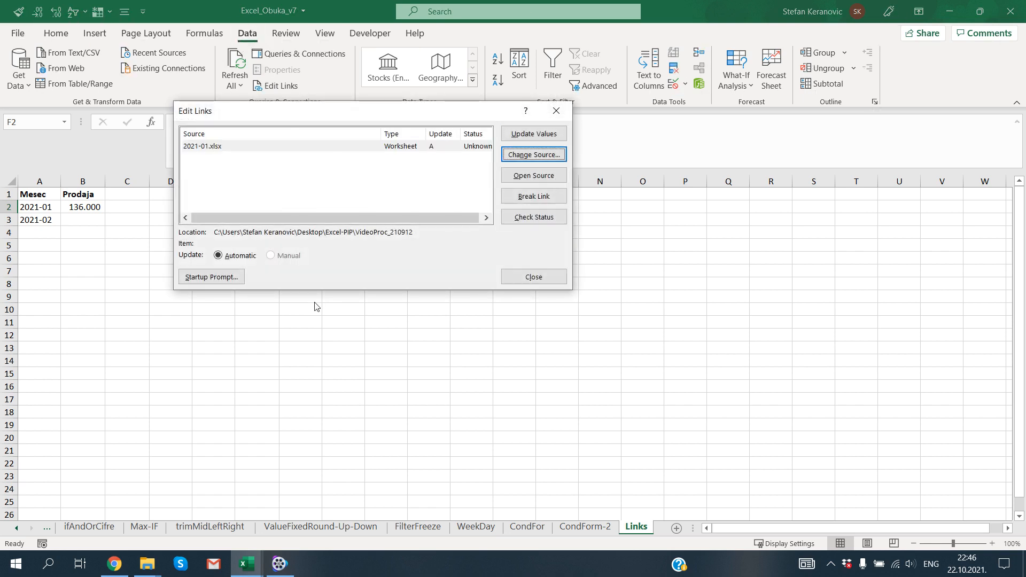
key(Return)
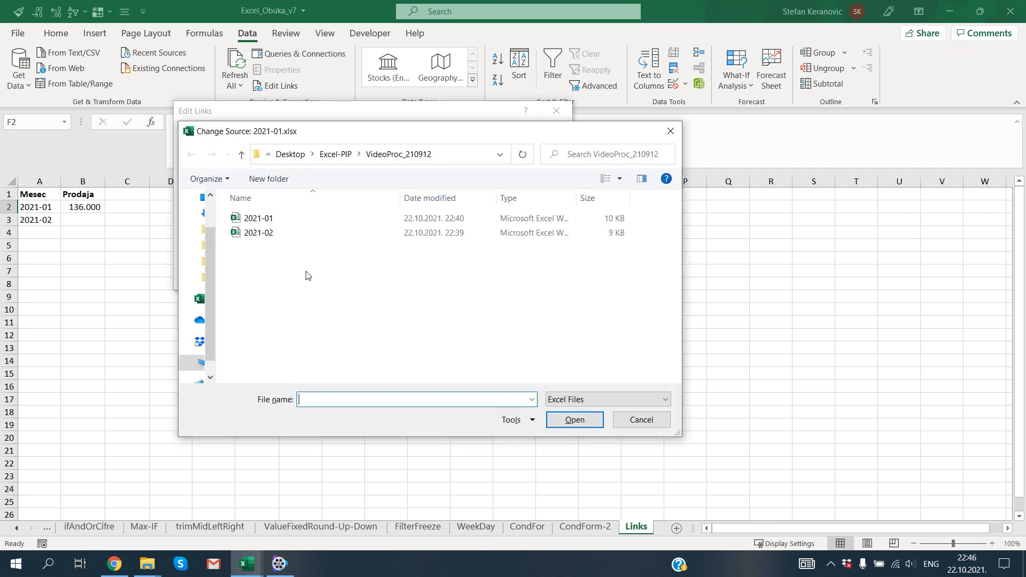
click(279, 234)
click(575, 420)
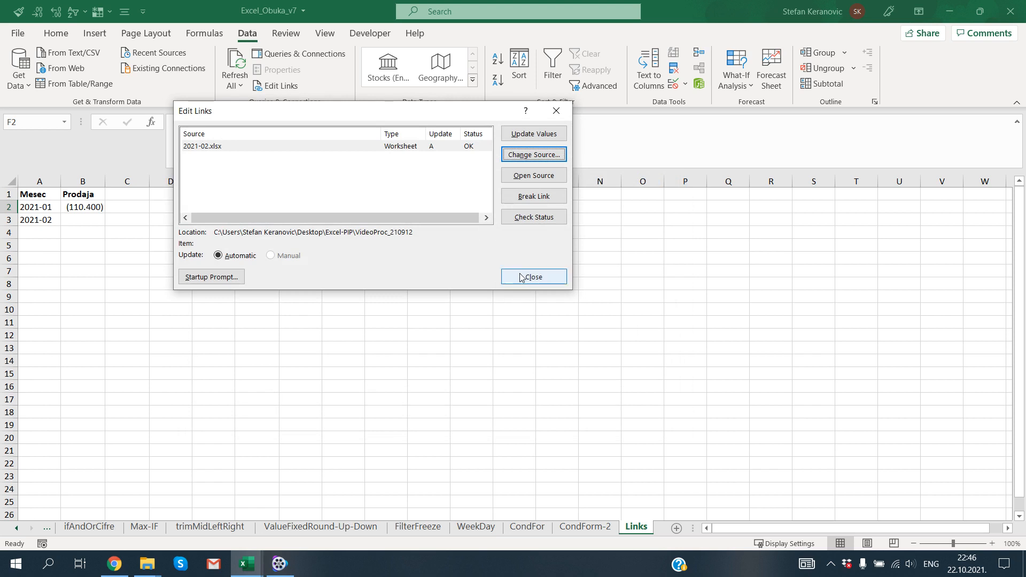
click(521, 276)
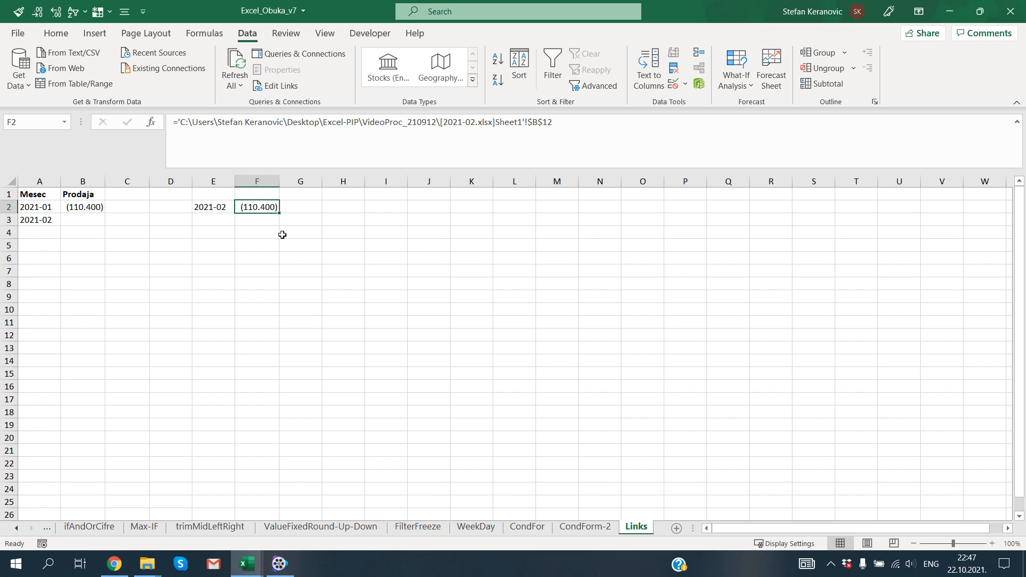
Step: Copy the linked sales formula from B2 into B3 for month 2021-02
key(Left)
key(Left)
key(Left)
key(Left)
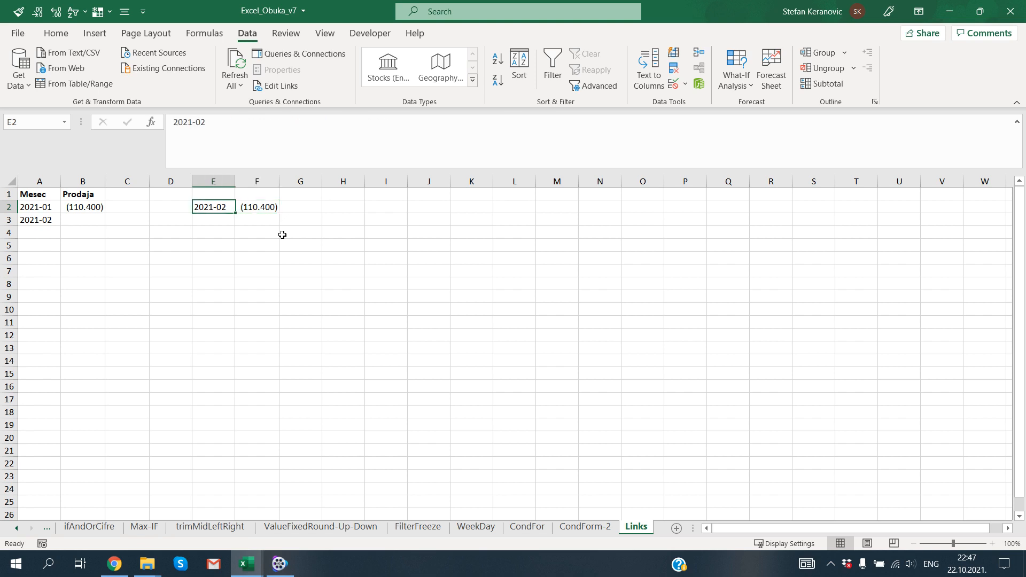
key(ctrl+c)
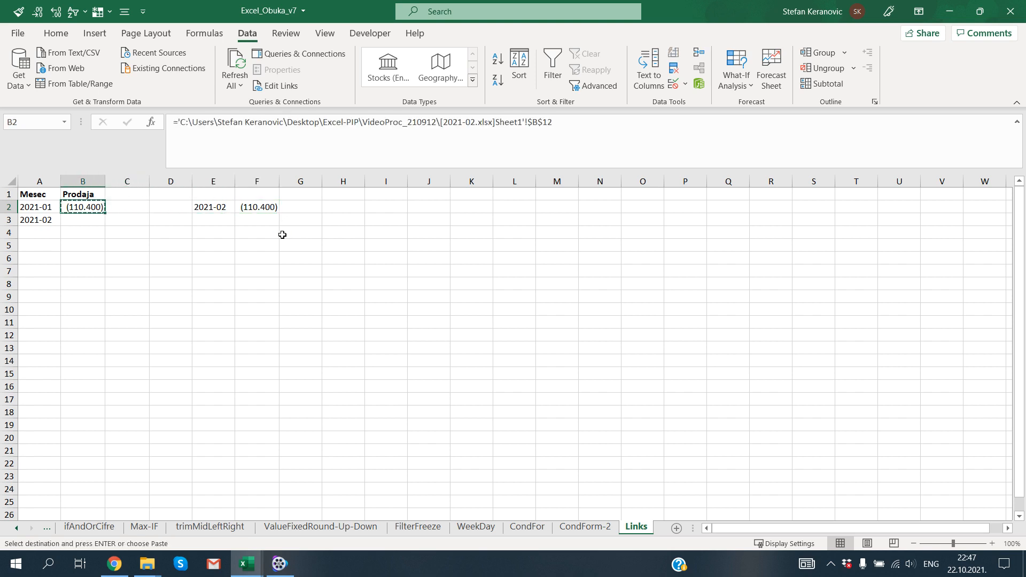
key(Down)
key(ctrl+v)
key(Escape)
Step: Edit the link formula in B2 so that it refers to 2021-01.xlsx
key(Up)
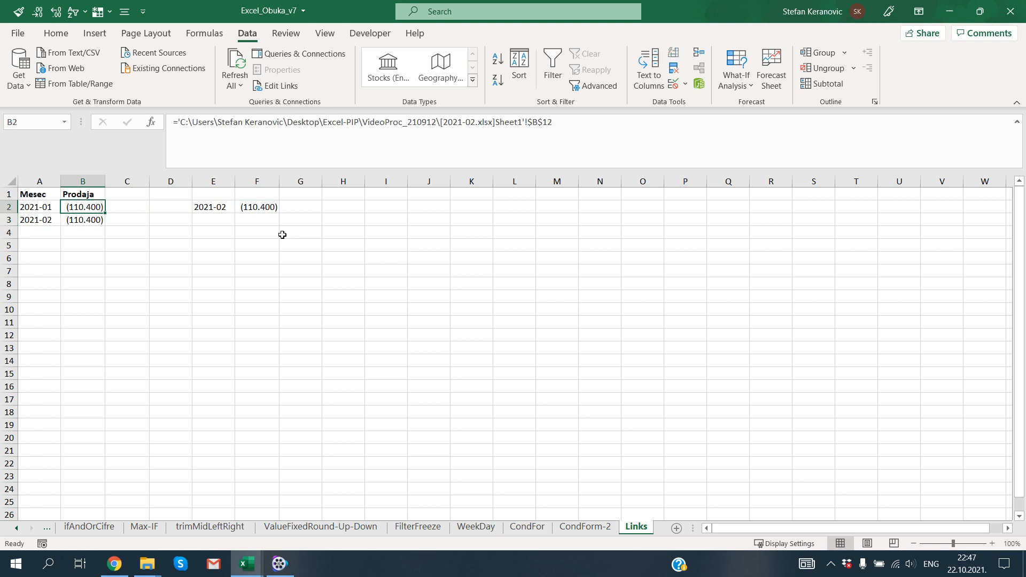
key(Down)
key(Up)
key(Down)
key(Up)
key(Down)
key(Up)
key(F2)
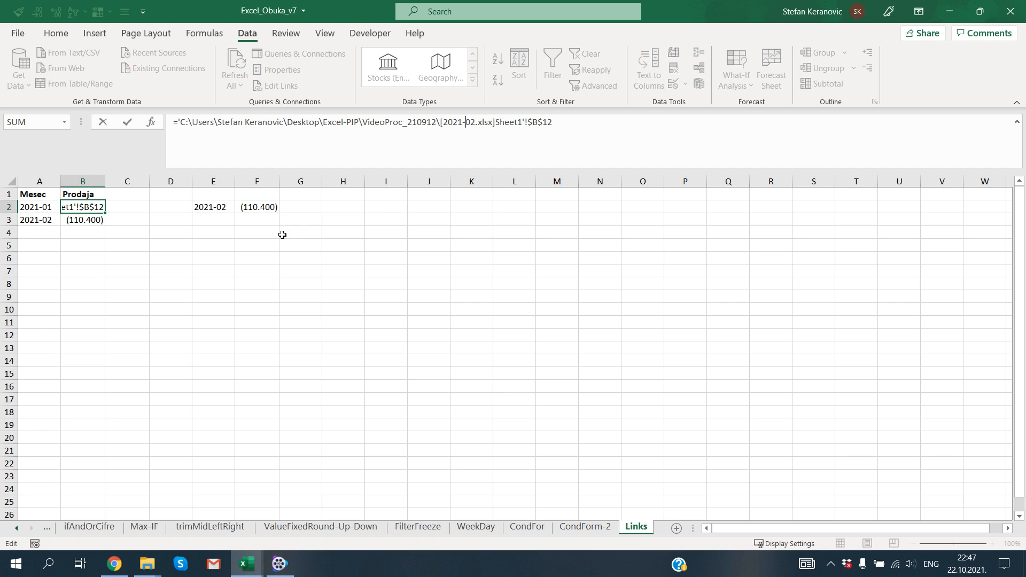
text(1)
key(Delete)
key(ctrl+Return)
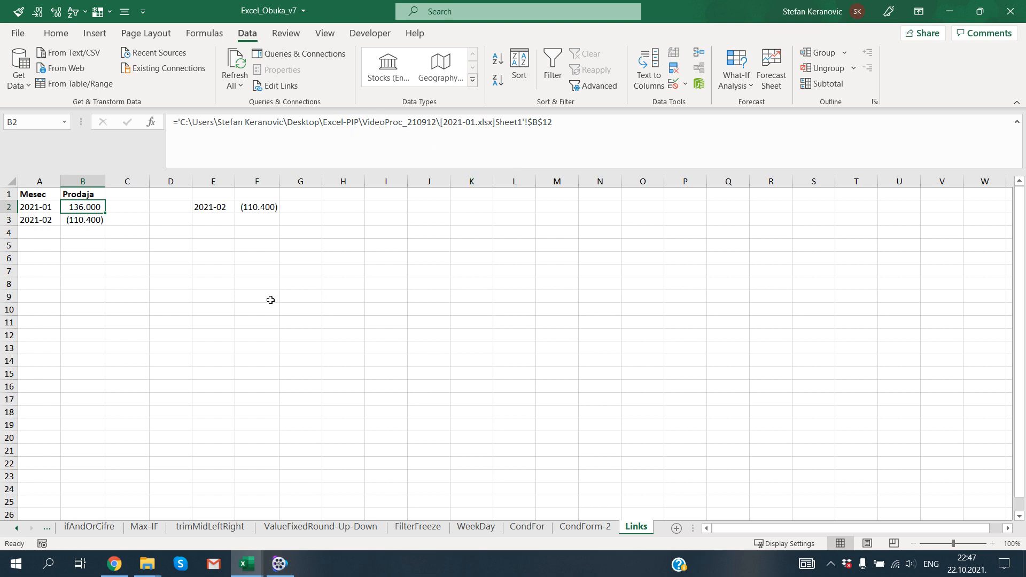
Step: Clear the contents of the helper range E2:F3
drag(214, 206, 263, 218)
key(Delete)
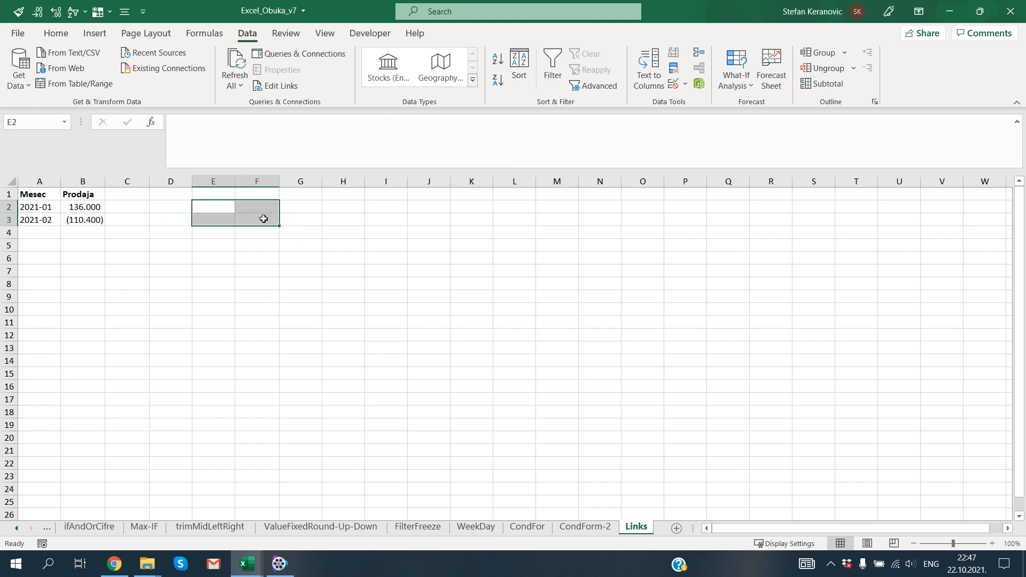
key(Up)
key(Down)
key(Down)
key(Left)
key(Up)
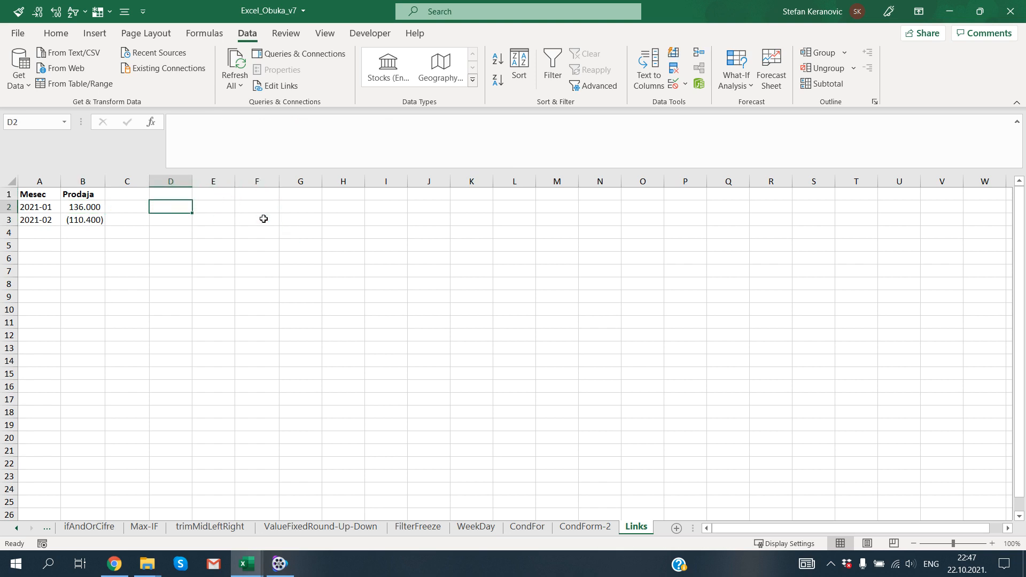
Step: Open the linked source workbook 2021-01 from B2 to view its referenced cell, and close it again
key(Left)
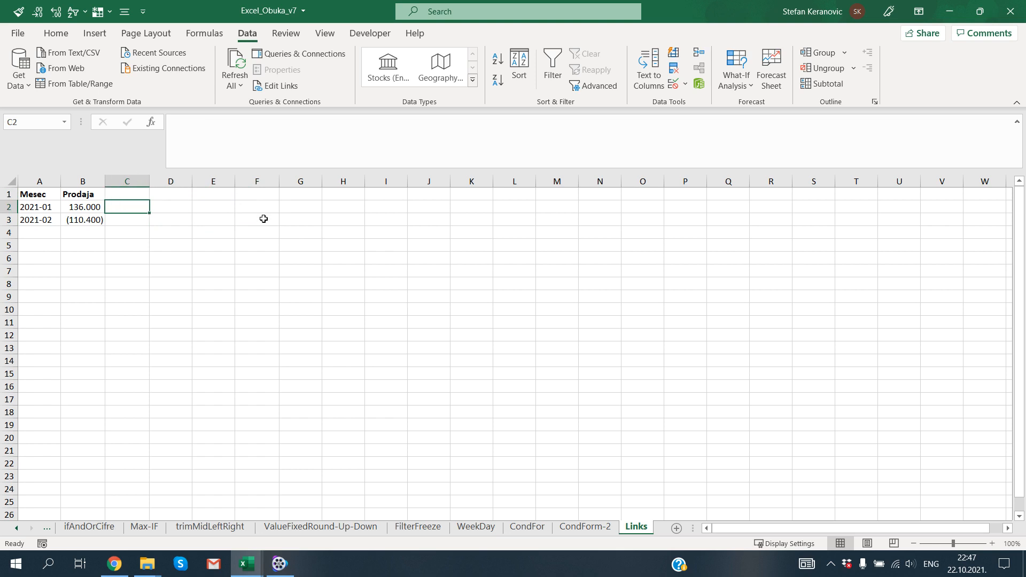
key(Left)
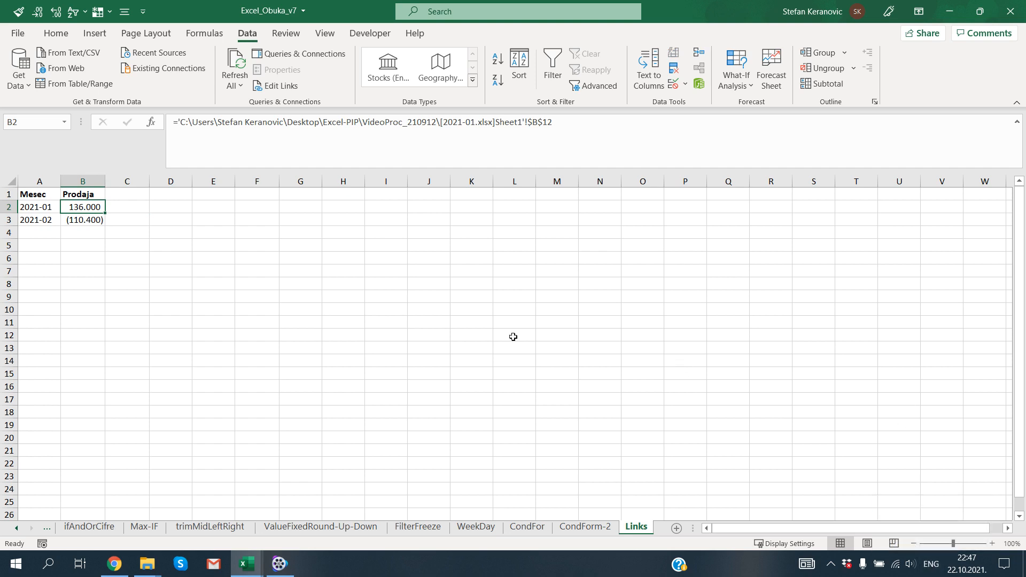
double_click(91, 207)
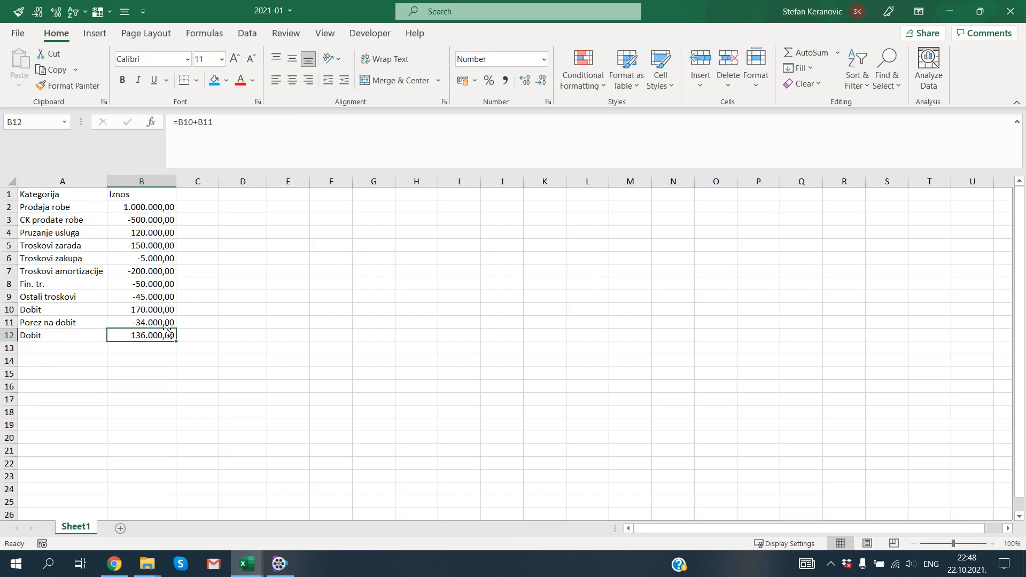
click(1011, 16)
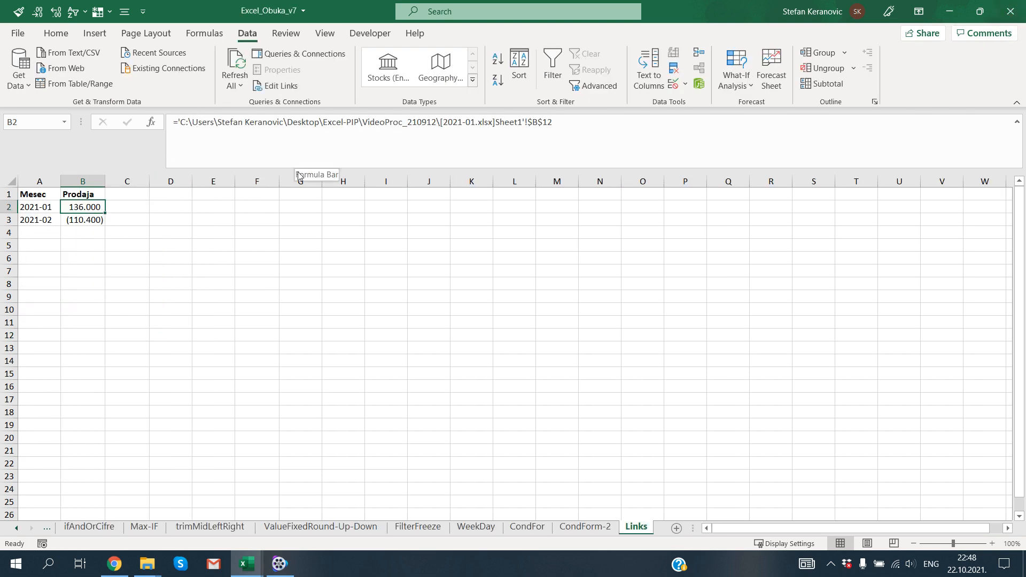
Step: Jump from B2 to its source cell in workbook 2021-01 and return to Excel_Obuka_v7 with the source left open
key(ctrl+bracketleft)
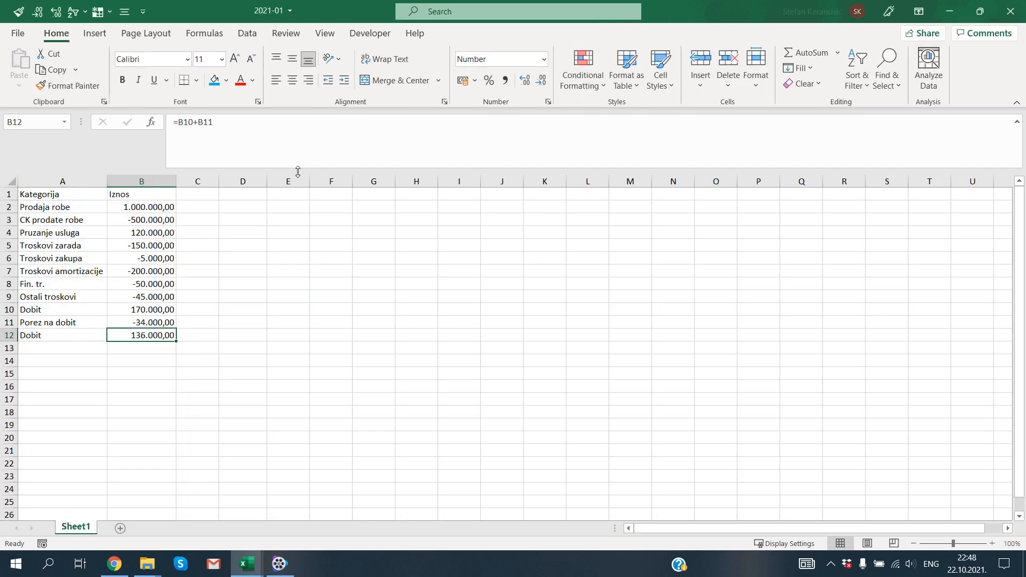
click(243, 564)
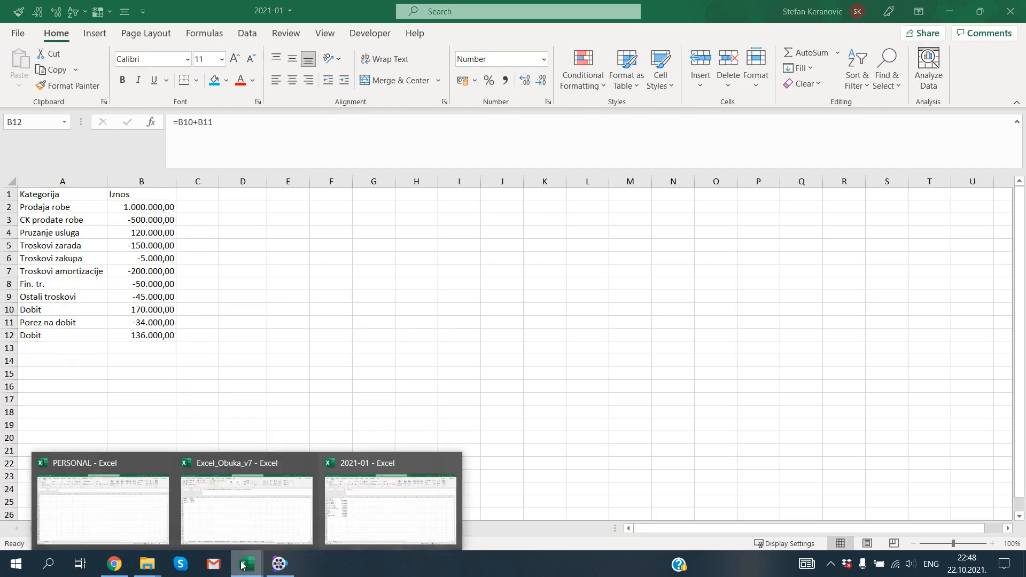
click(228, 477)
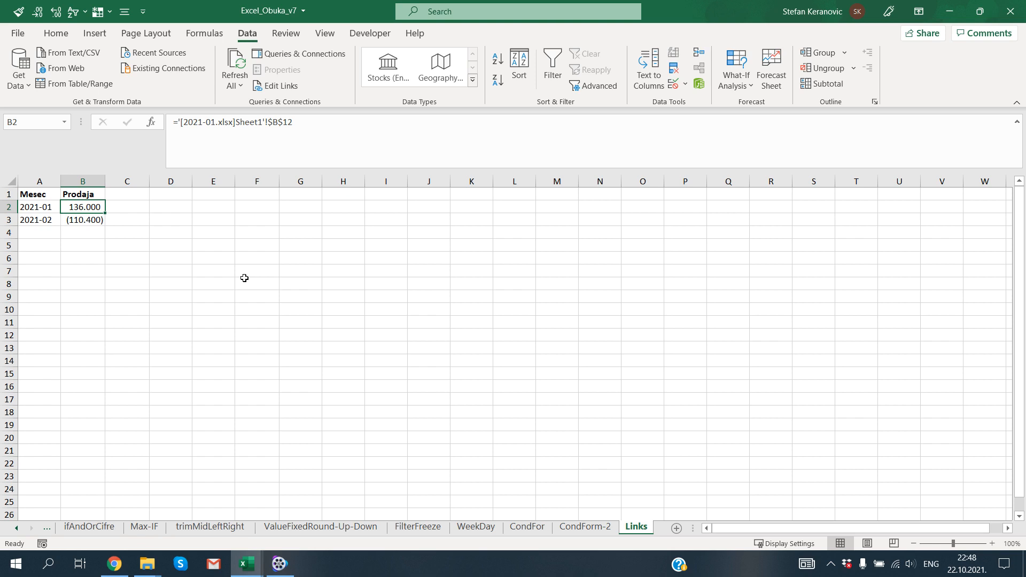
Step: Start a SUMIFS formula in G2 with column B of Sheet1 in workbook 2021-01 as the sum range
key(Right)
key(Right)
key(Right)
key(Right)
key(Right)
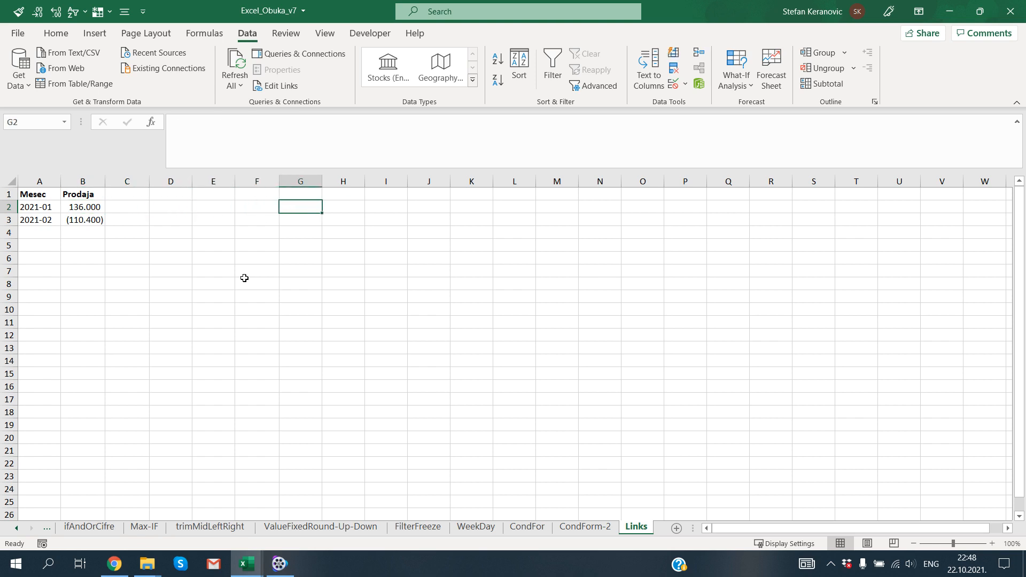
text(=sumifs)
key(Tab)
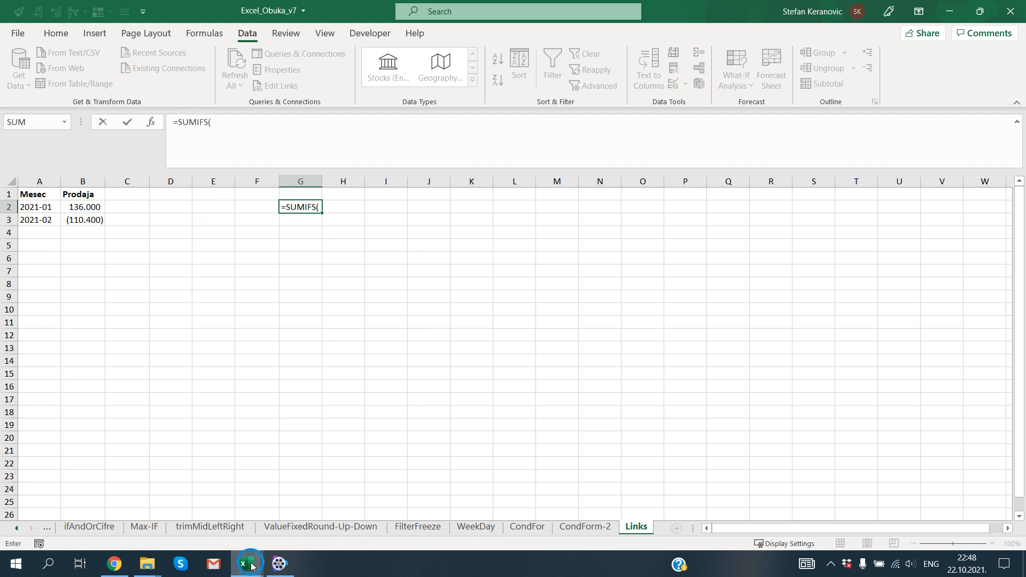
mouse_move(251, 565)
click(368, 521)
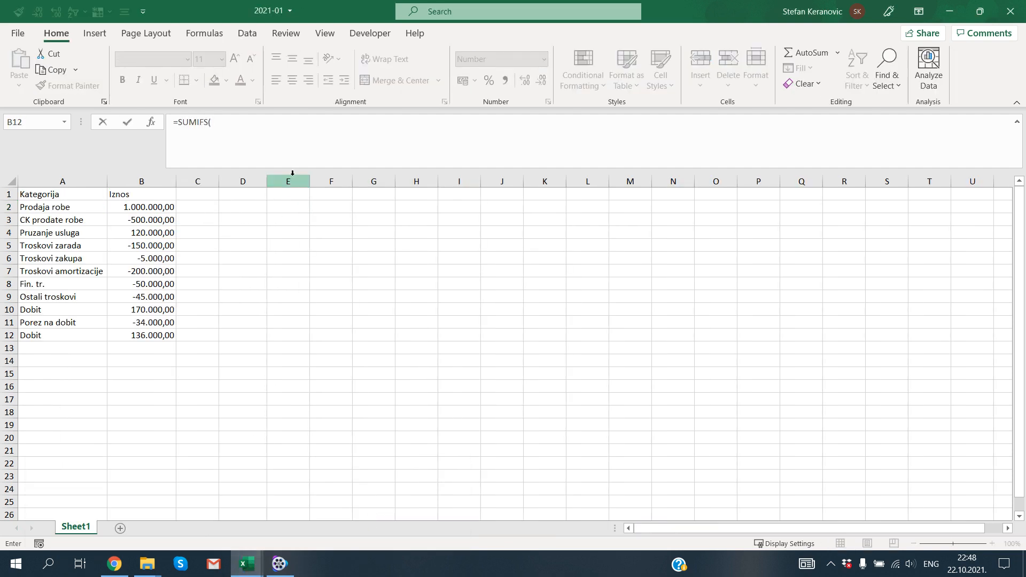
click(134, 180)
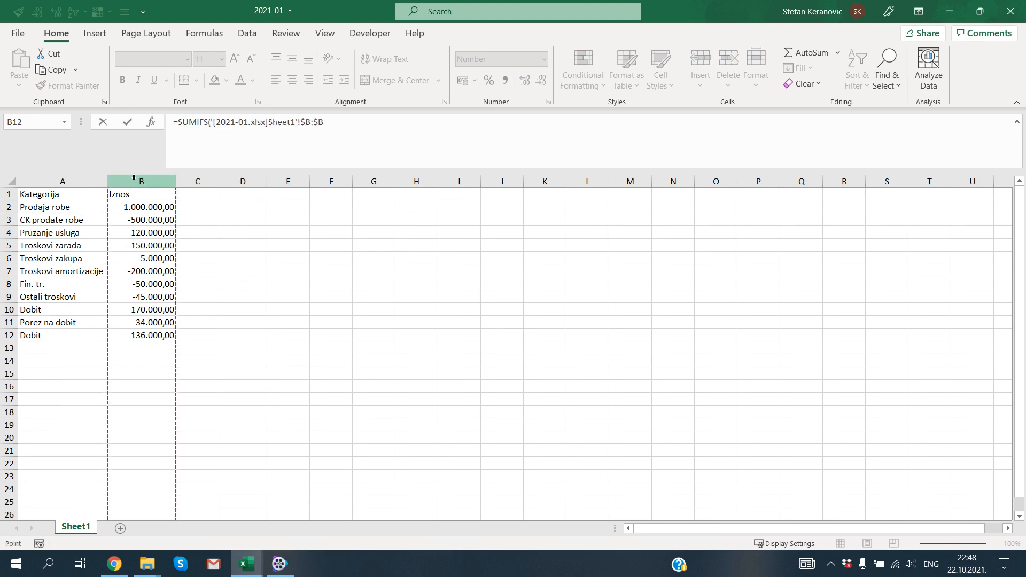
Step: Complete the SUMIFS formula with column A of the 2021-01 sheet as criteria range and "*tr*" as the criterion
text(;)
click(63, 180)
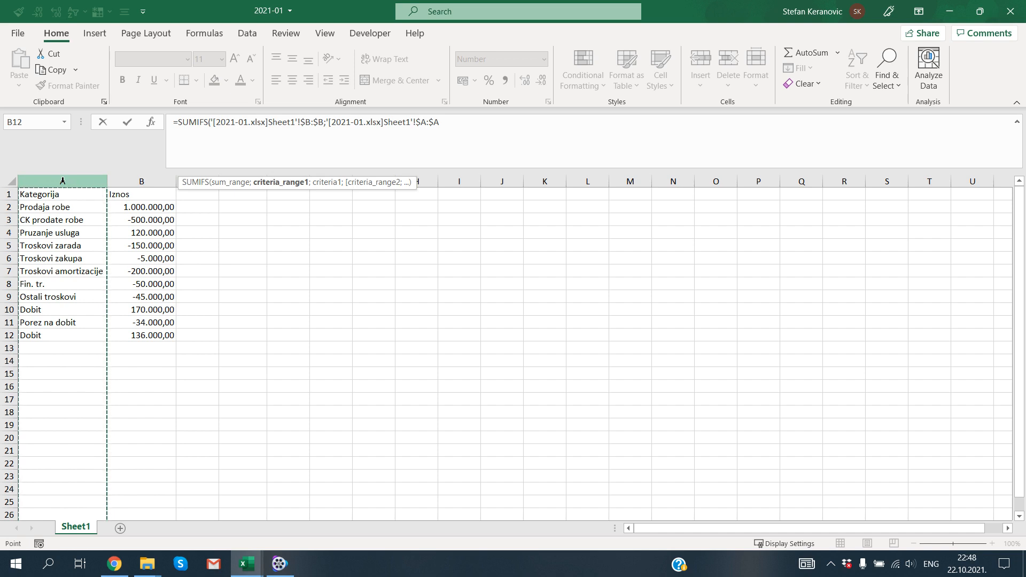
text(;"Tr)
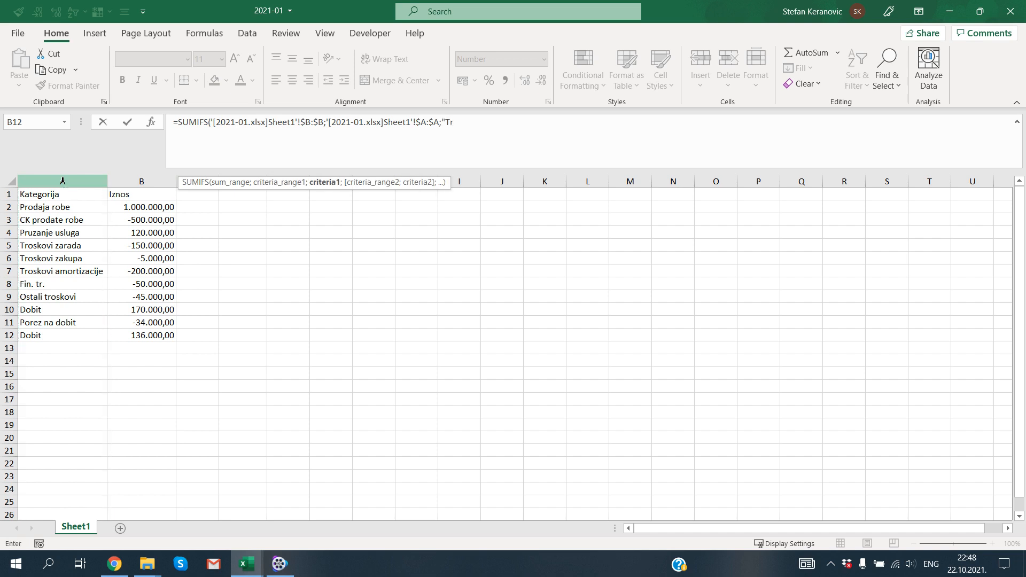
key(BackSpace)
key(BackSpace)
text(*tr*"))
key(Return)
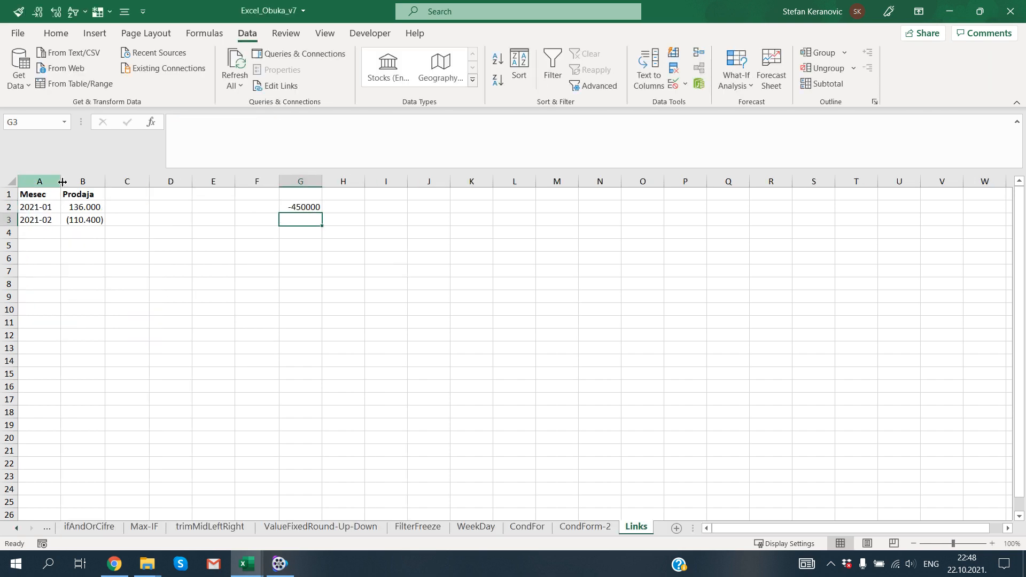
Step: Format G2 as a Number with the 1000 separator
key(ctrl+1)
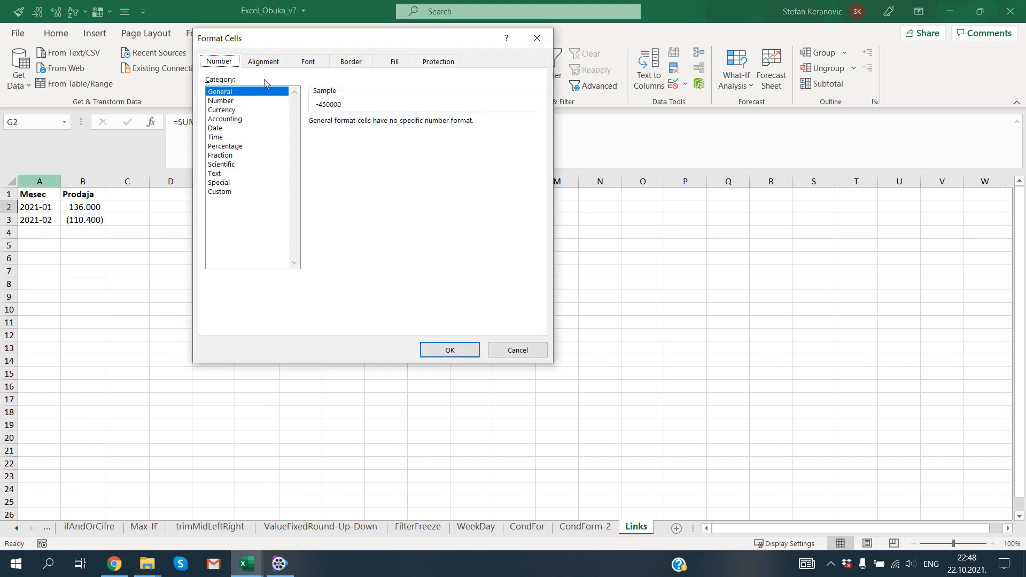
click(244, 100)
click(359, 140)
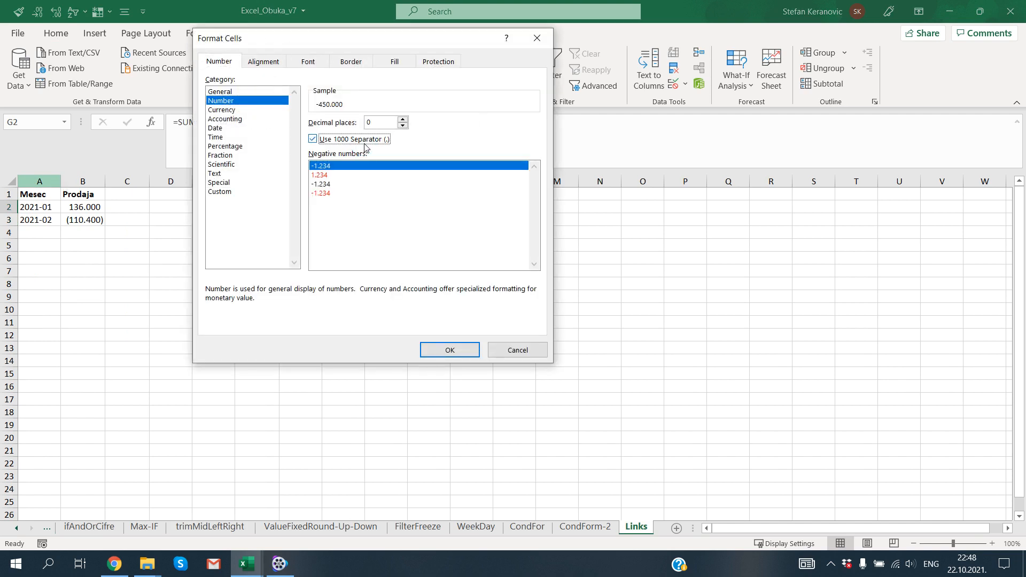
click(448, 354)
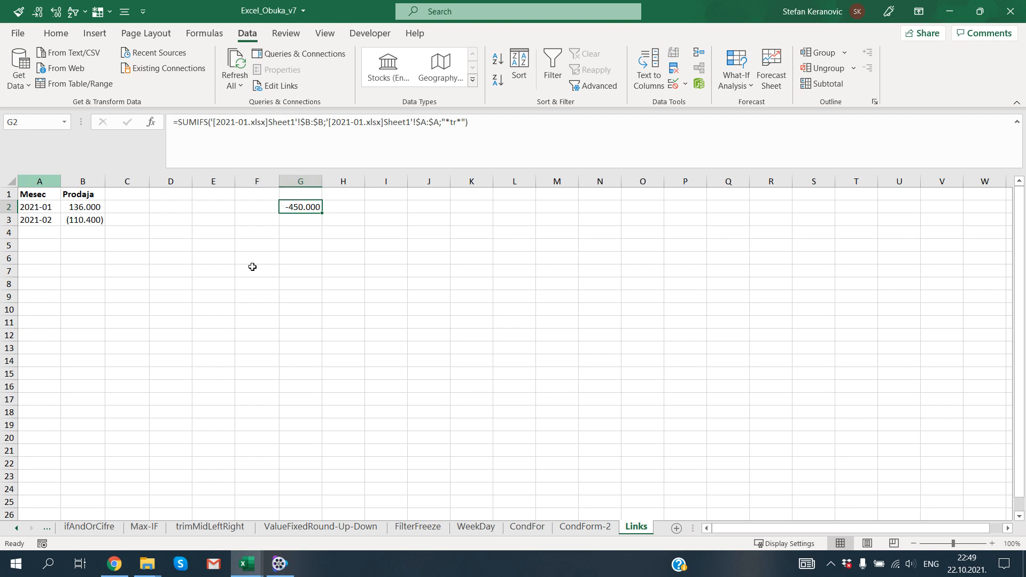
click(284, 566)
click(949, 398)
click(180, 228)
click(91, 238)
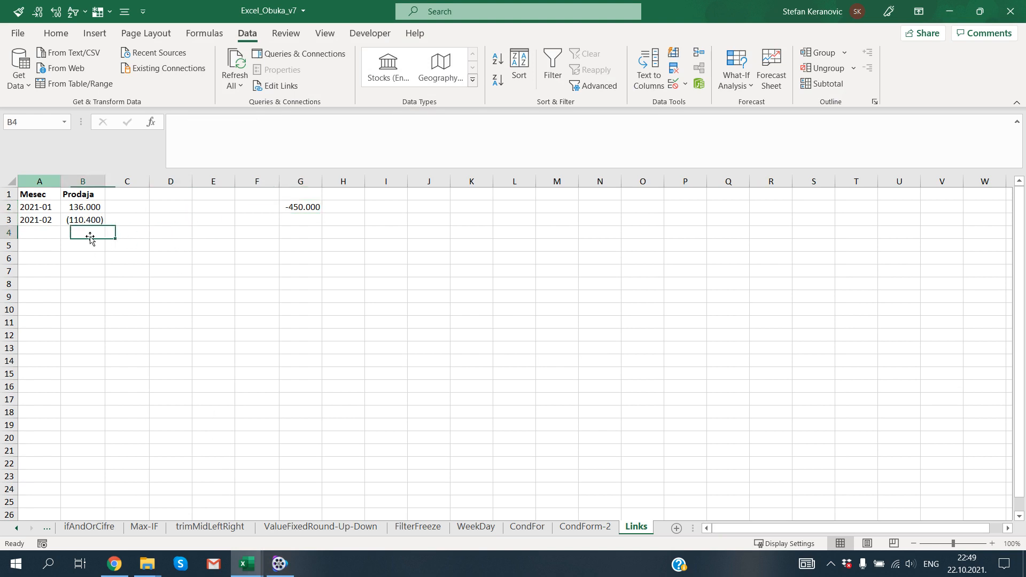
Step: Break the workbook's links to the source files 2021-01.xlsx and 2021-02.xlsx
key(alt+a)
key(k)
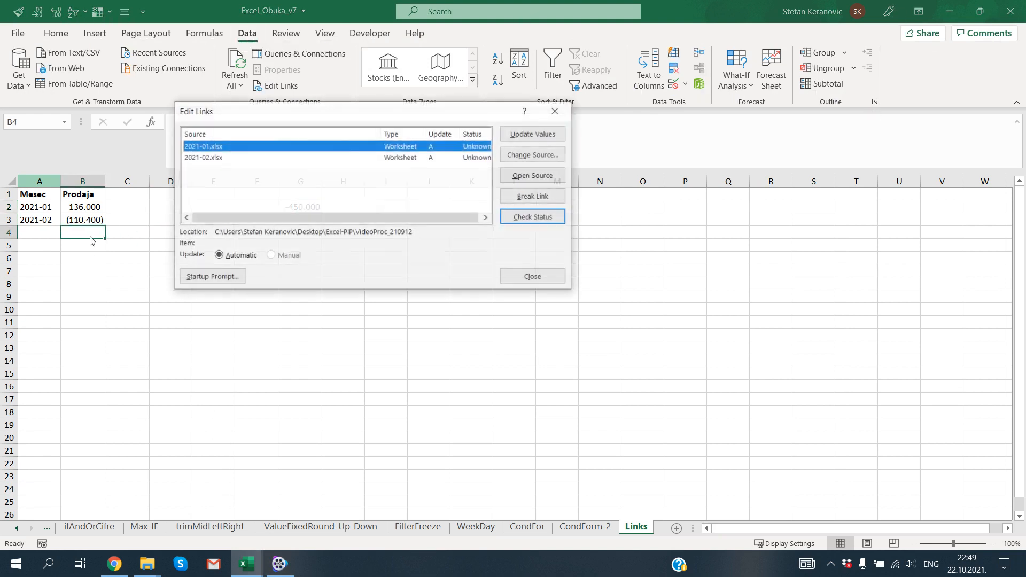
key(Tab)
key(Tab)
key(Tab)
key(Tab)
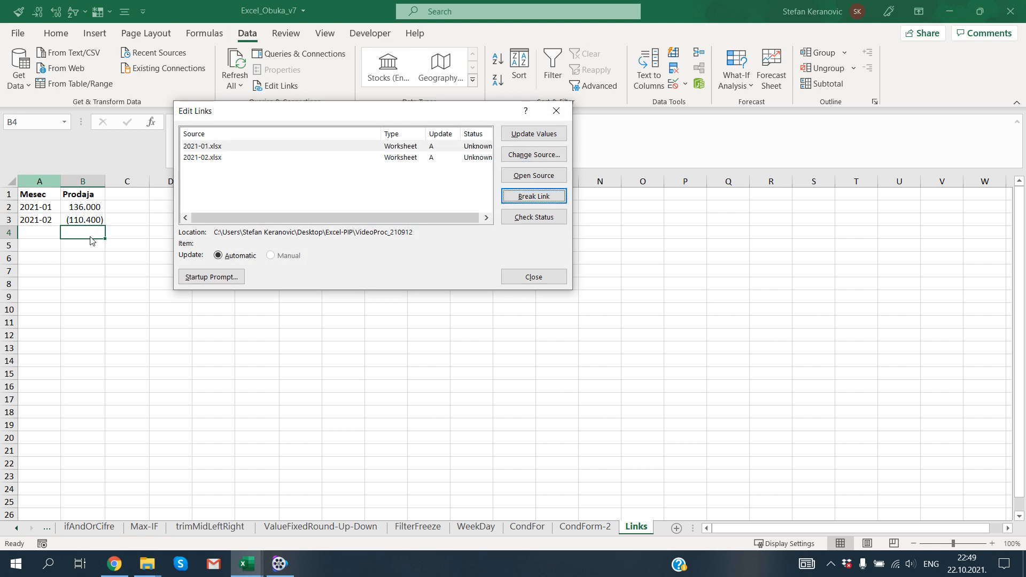
key(Return)
key(Return)
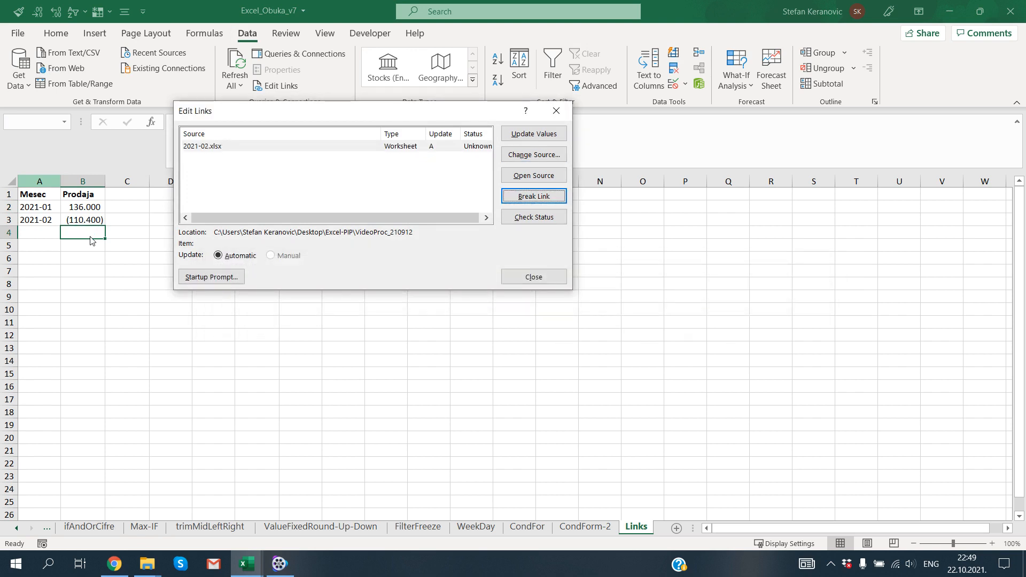
key(Return)
key(Return)
key(Escape)
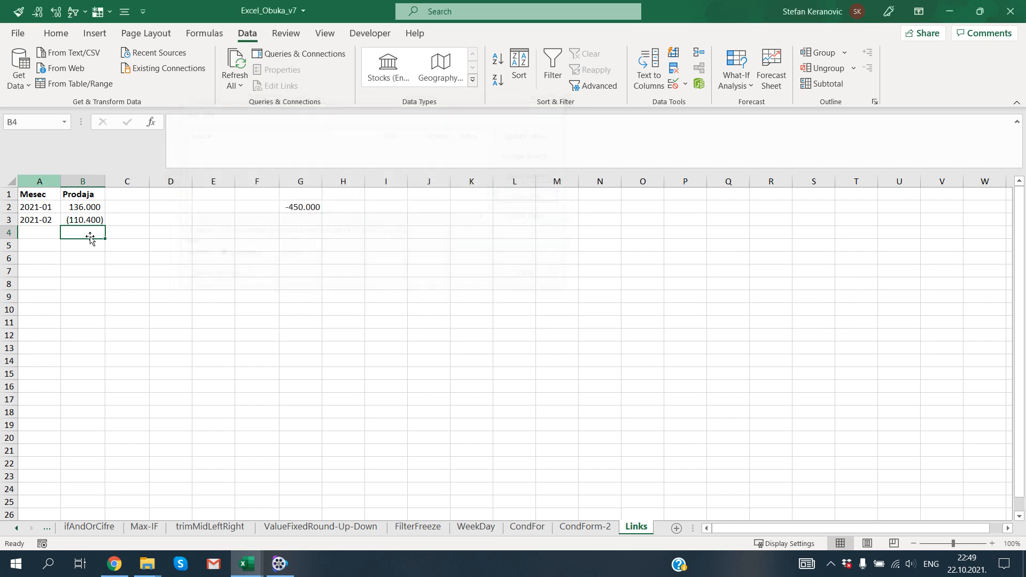
Step: Examine the contents of B2, B3 and G2 to see what replaced the linked formulas
key(Up)
key(Up)
key(Down)
key(Up)
key(Down)
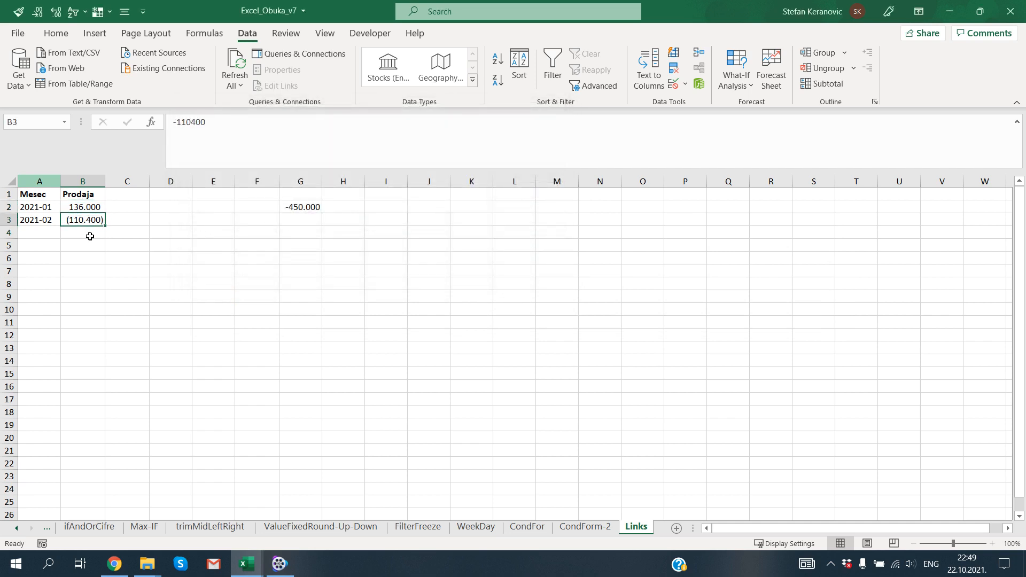
key(Right)
key(Right)
key(Right)
key(Right)
key(Right)
key(Up)
Step: Enter the label "Total" in A4 below the months
key(Left)
key(Left)
key(Left)
key(Left)
key(Left)
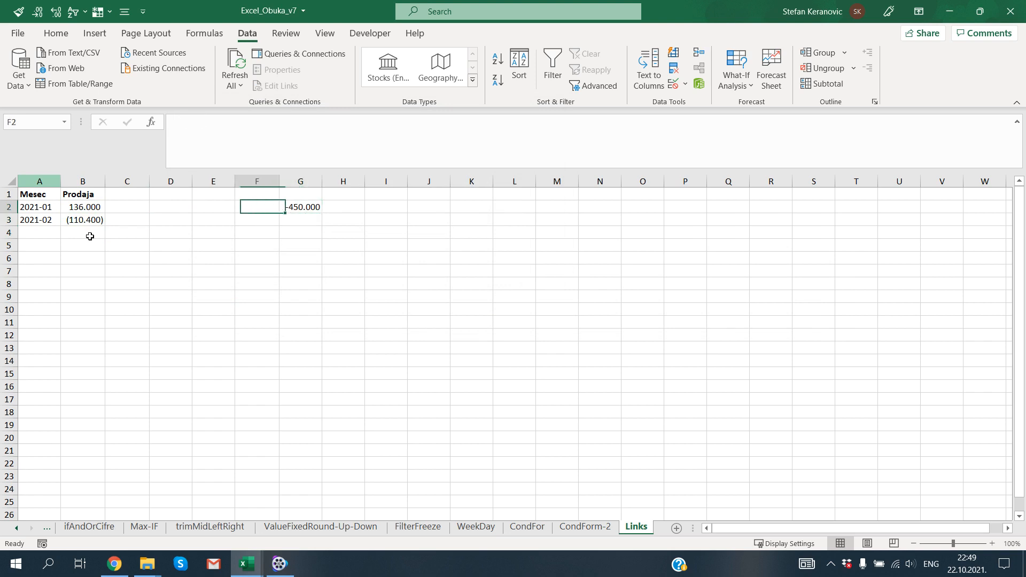
key(Down)
key(Down)
key(Left)
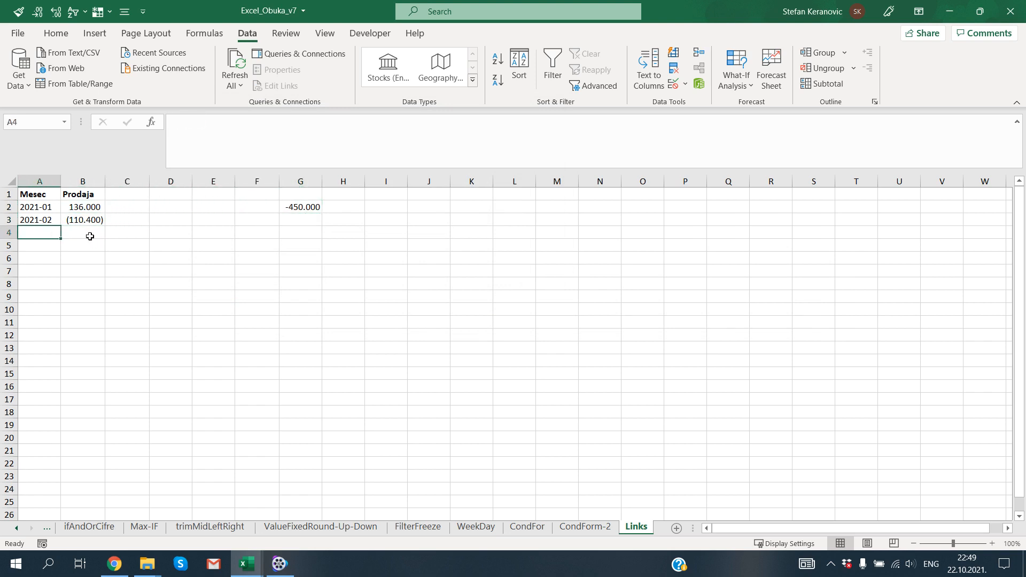
text(Total)
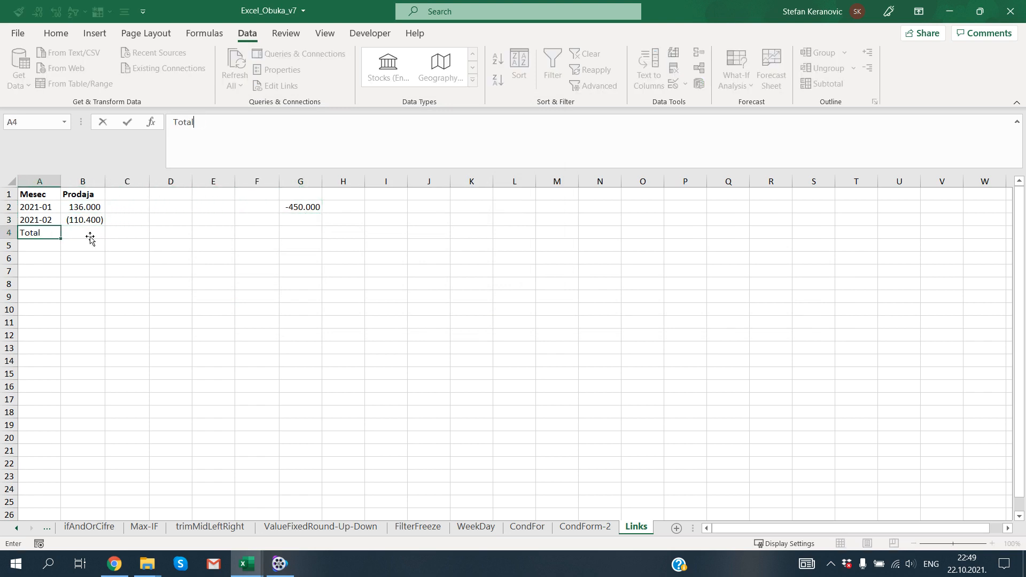
Step: Total the Prodaja figures in B4 with a SUM formula over B2:B3
key(Tab)
text(-)
key(BackSpace)
text(=SUM()
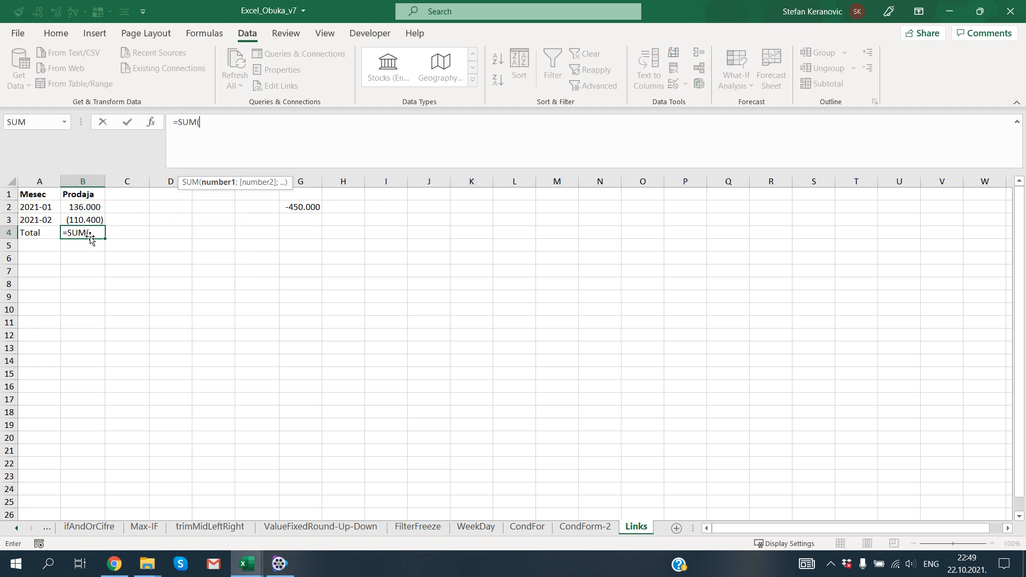
key(Up)
key(shift+Up)
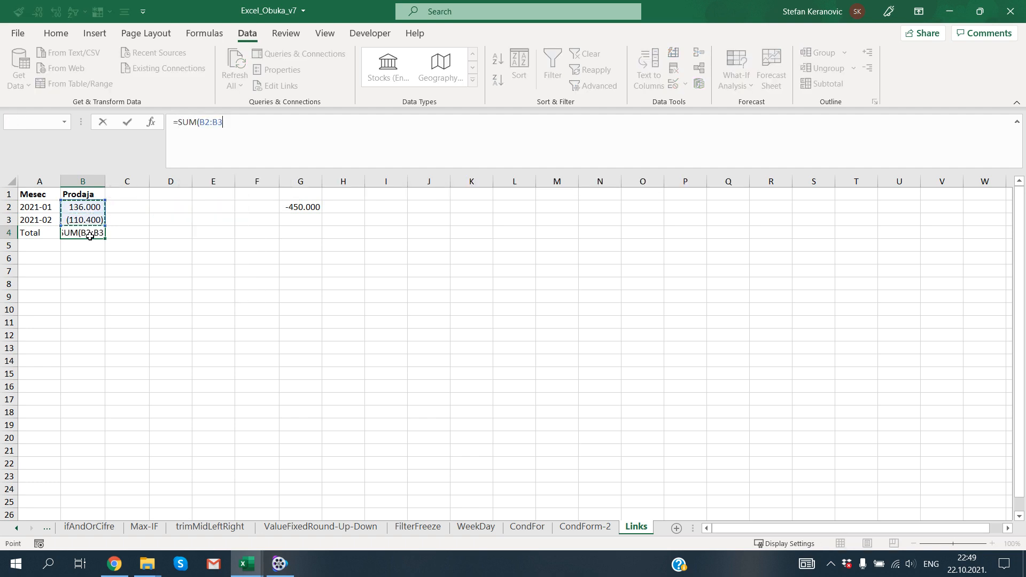
key(Return)
Step: Convert B2:B4 to static values by copying the range and pasting only values over it
key(Up)
key(Up)
key(Up)
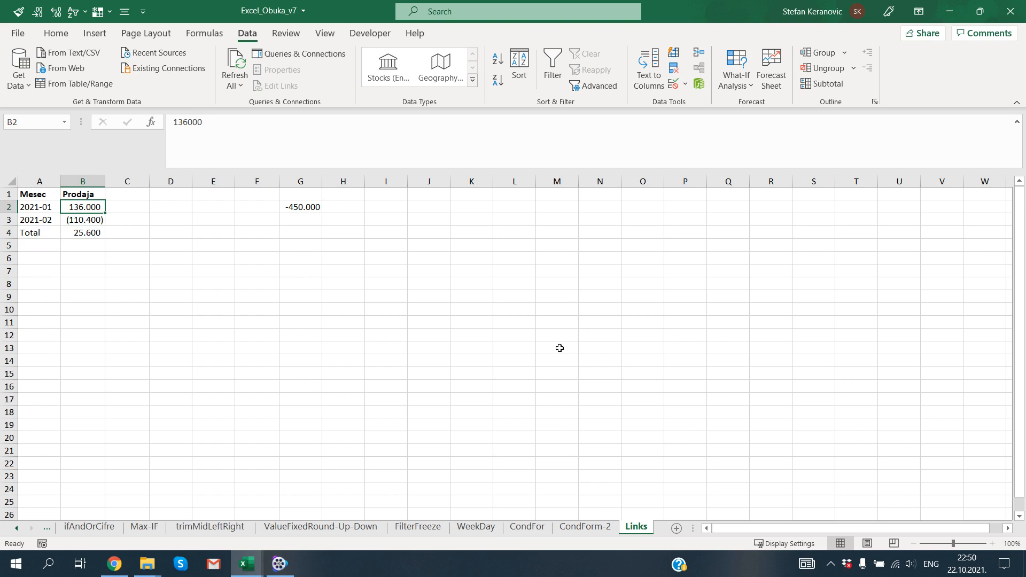
key(shift+Down)
key(shift+Down)
key(ctrl+c)
key(ctrl+alt+v)
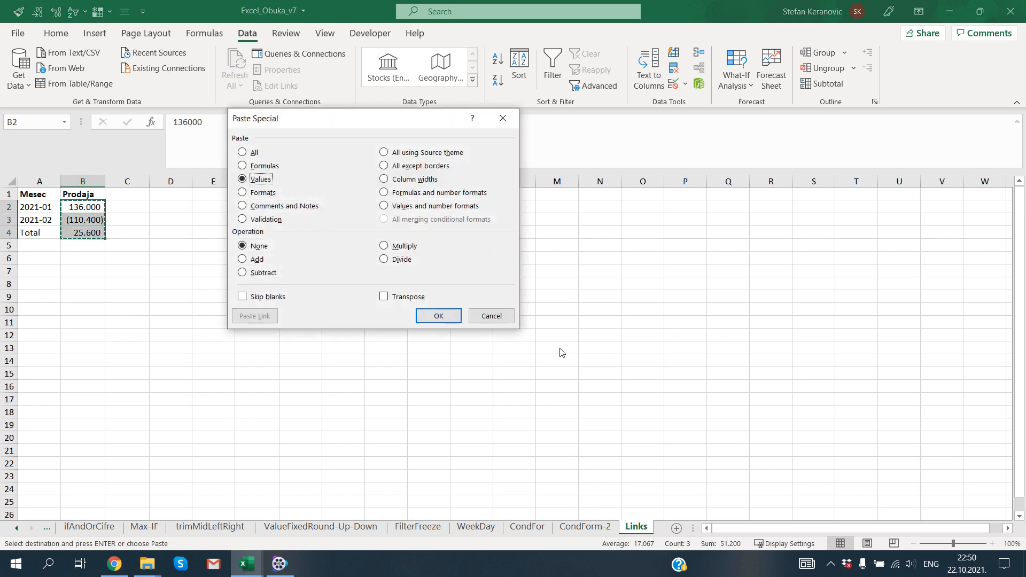
key(Return)
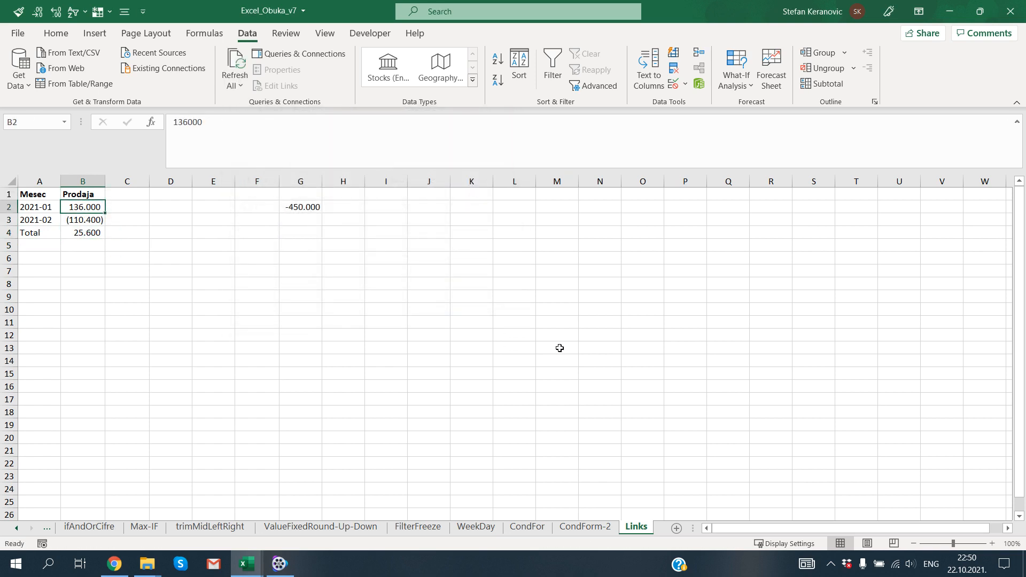
Step: Enter the formula =B2+B3 in the Total cell B4
key(shift+Down)
key(Down)
key(Down)
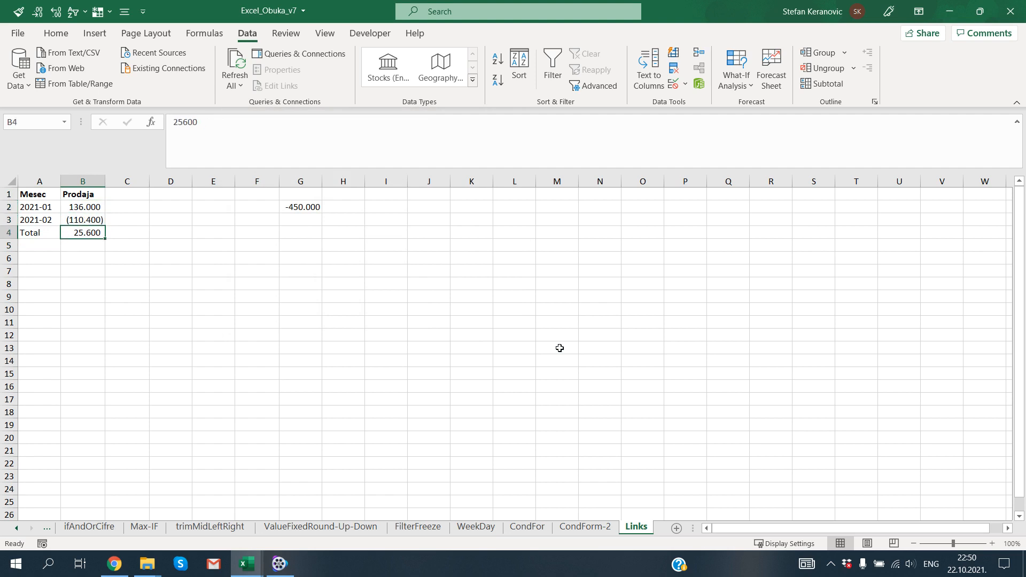
text(=)
key(Up)
key(Up)
text(+)
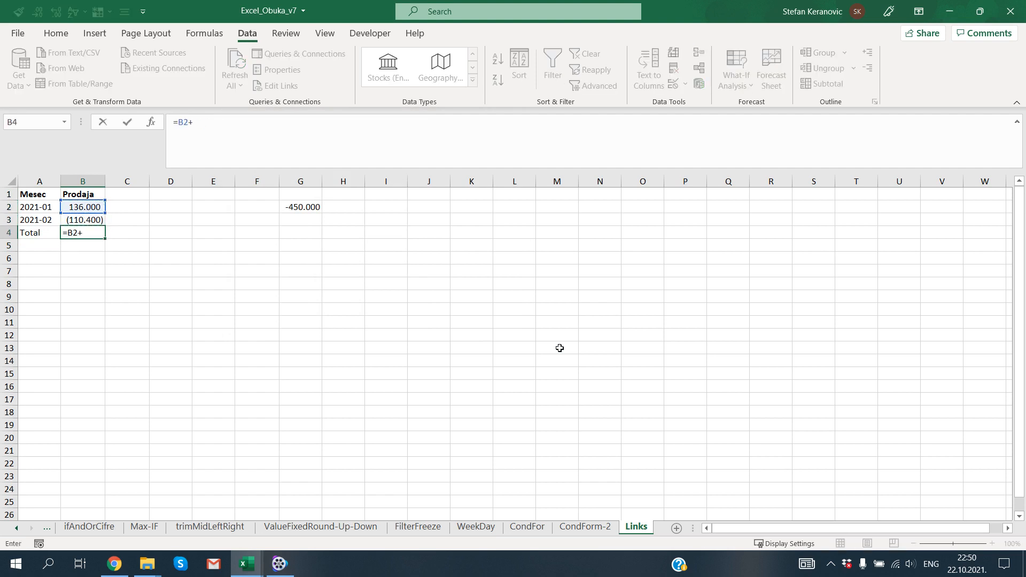
key(Up)
key(Return)
key(Up)
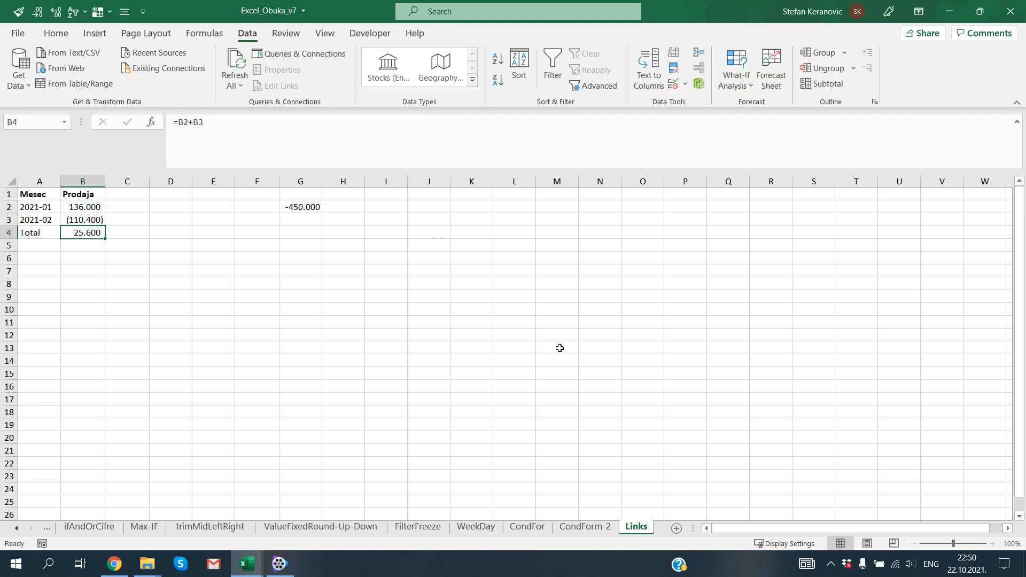